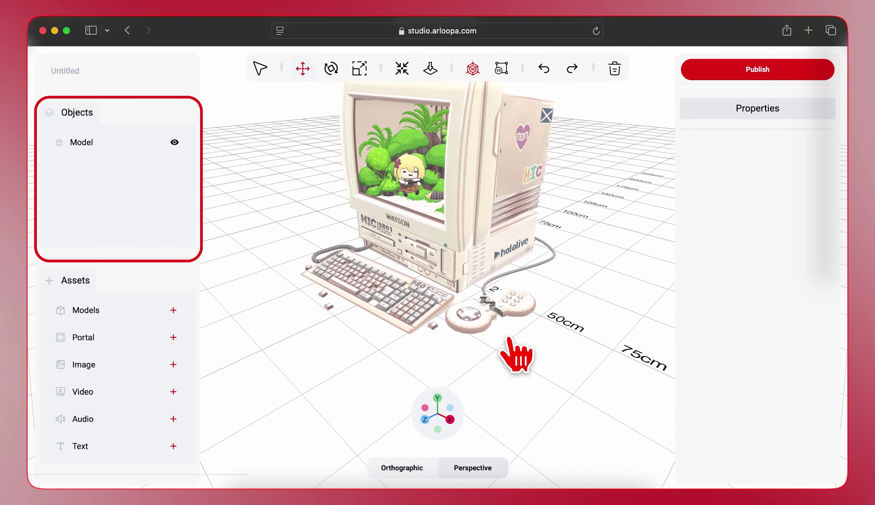
- Move the computer model along the X and Y axes to about X 0.239, Y 0.929
{"action": "scroll", "coordinate": [517, 350], "scroll_direction": "down", "scroll_amount": 5}
{"action": "scroll", "coordinate": [514, 331], "scroll_direction": "down", "scroll_amount": 3}
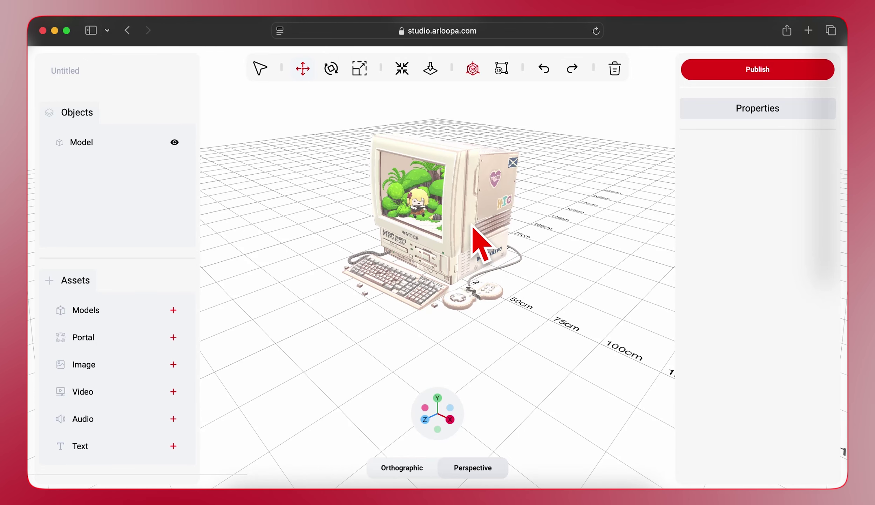
{"action": "left_click", "coordinate": [460, 217]}
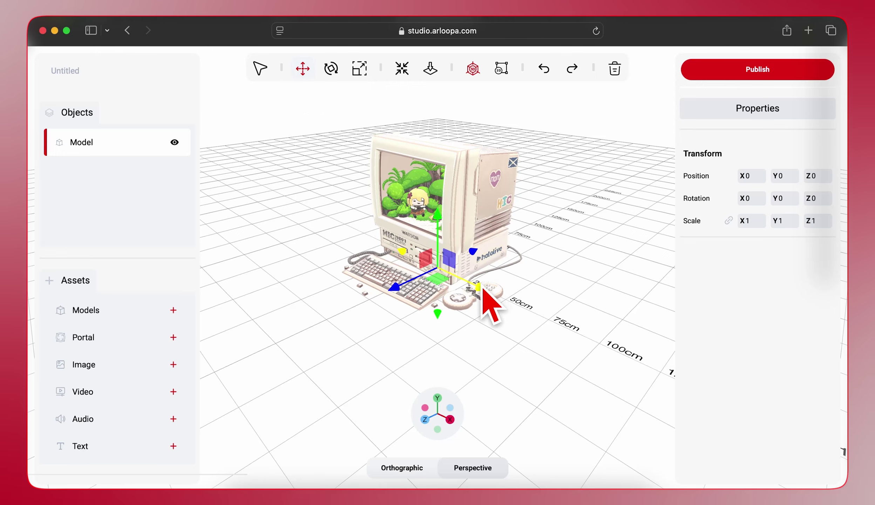
{"action": "mouse_move", "coordinate": [484, 294]}
{"action": "left_mouse_down"}
{"action": "mouse_move", "coordinate": [559, 325]}
{"action": "mouse_move", "coordinate": [491, 294]}
{"action": "left_mouse_up"}
{"action": "left_click_drag", "start_coordinate": [446, 234], "coordinate": [447, 191]}
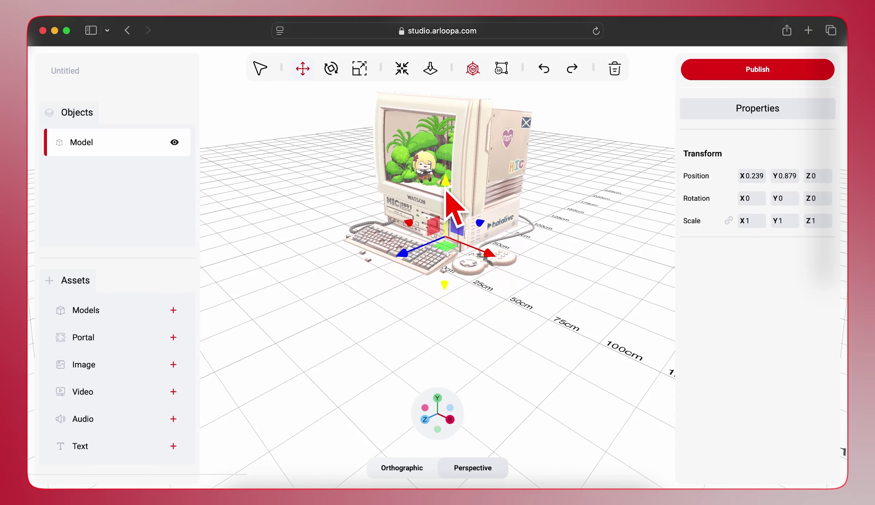
{"action": "left_click_drag", "start_coordinate": [447, 191], "coordinate": [446, 193]}
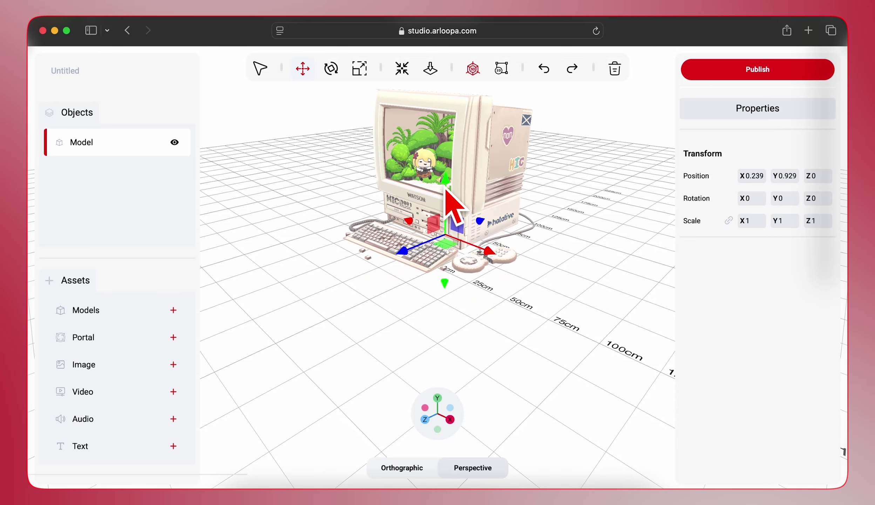
- Rotate the computer model about 45.5° around Y and scale it to about X 1.173, Y 1.106, Z 1.106
{"action": "left_click", "coordinate": [331, 68]}
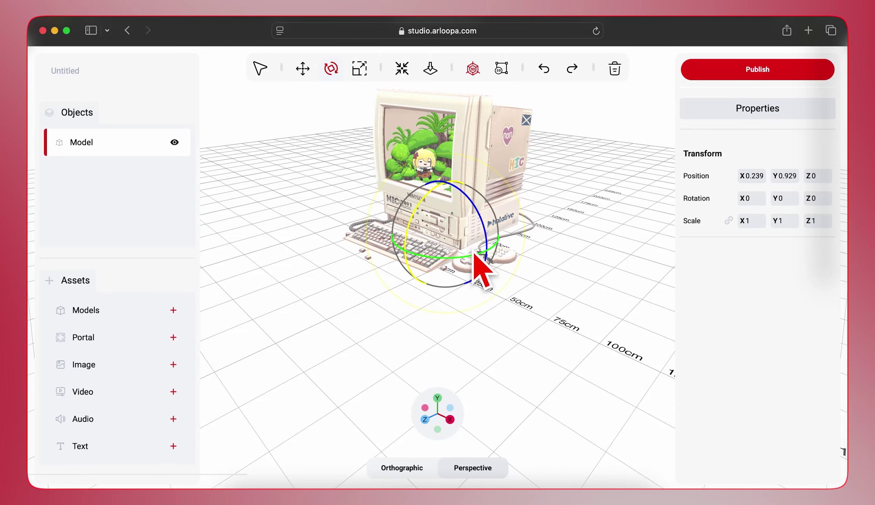
{"action": "left_click_drag", "start_coordinate": [475, 257], "coordinate": [455, 205]}
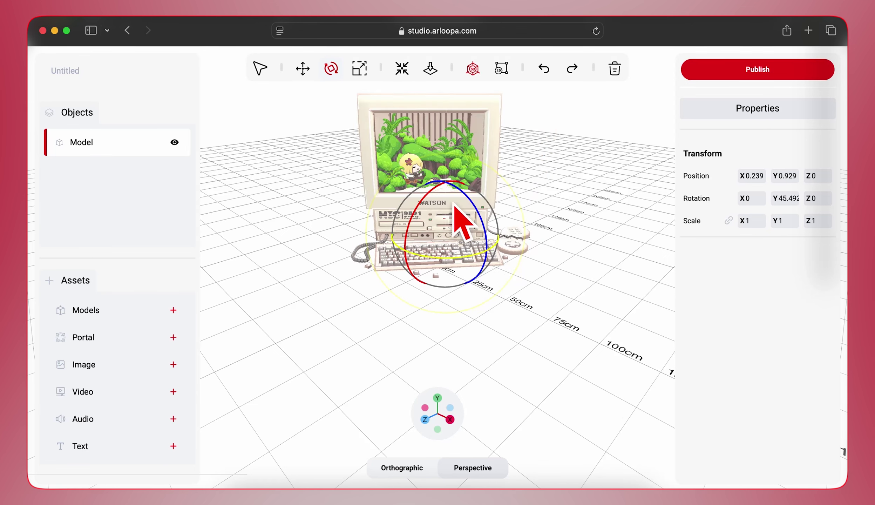
{"action": "left_click", "coordinate": [360, 68]}
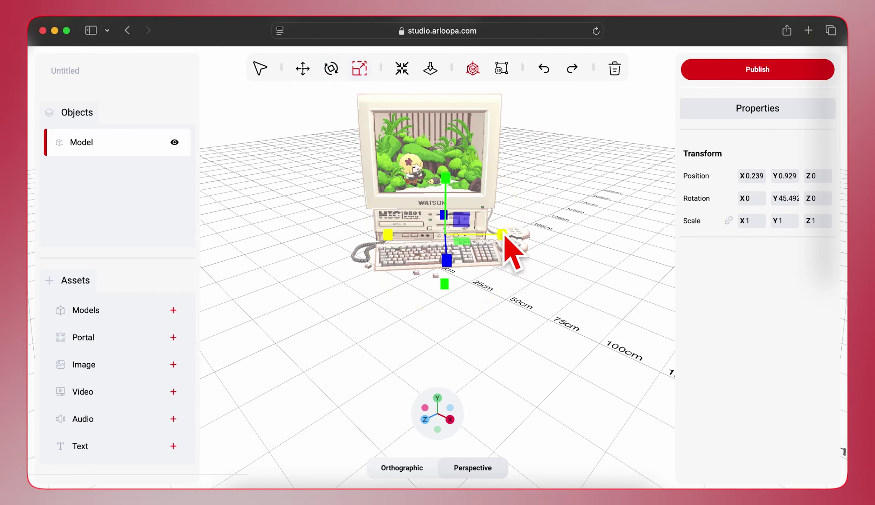
{"action": "mouse_move", "coordinate": [504, 233]}
{"action": "left_mouse_down"}
{"action": "mouse_move", "coordinate": [536, 236]}
{"action": "mouse_move", "coordinate": [509, 231]}
{"action": "left_mouse_up"}
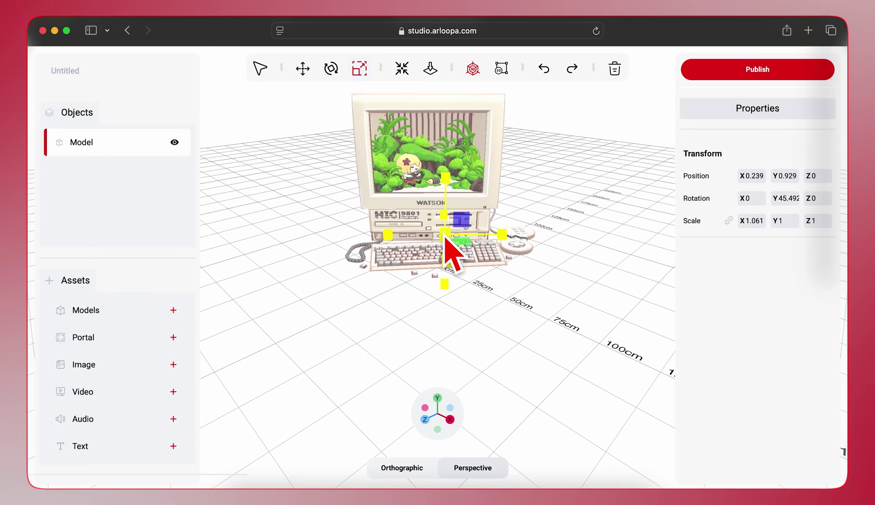
{"action": "mouse_move", "coordinate": [445, 235]}
{"action": "left_mouse_down"}
{"action": "mouse_move", "coordinate": [494, 229]}
{"action": "mouse_move", "coordinate": [442, 219]}
{"action": "mouse_move", "coordinate": [443, 228]}
{"action": "left_mouse_up"}
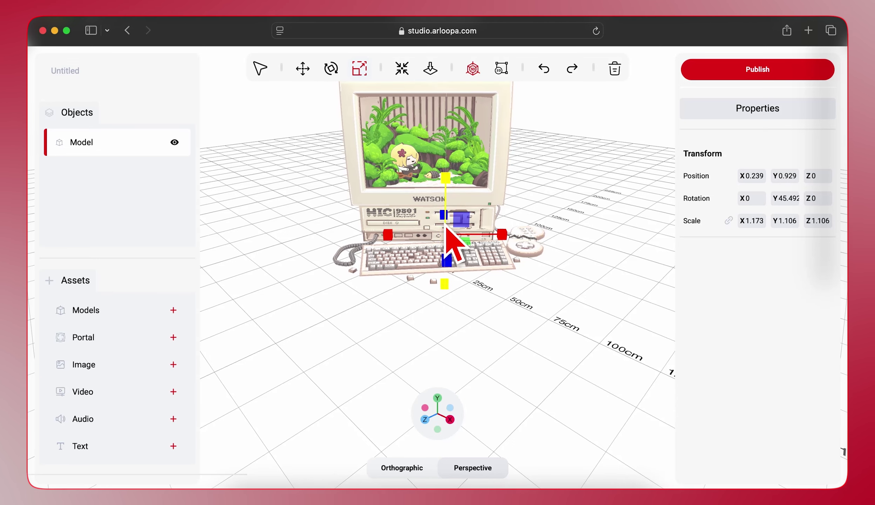
- Drop the computer model onto the ground plane and focus the view on it
{"action": "left_click", "coordinate": [429, 68]}
{"action": "left_click", "coordinate": [402, 68]}
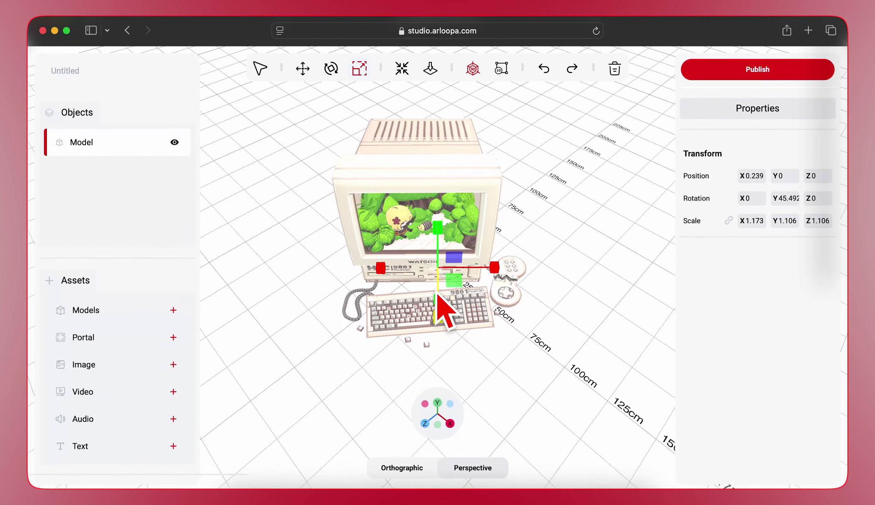
{"action": "left_click_drag", "start_coordinate": [438, 294], "coordinate": [437, 264]}
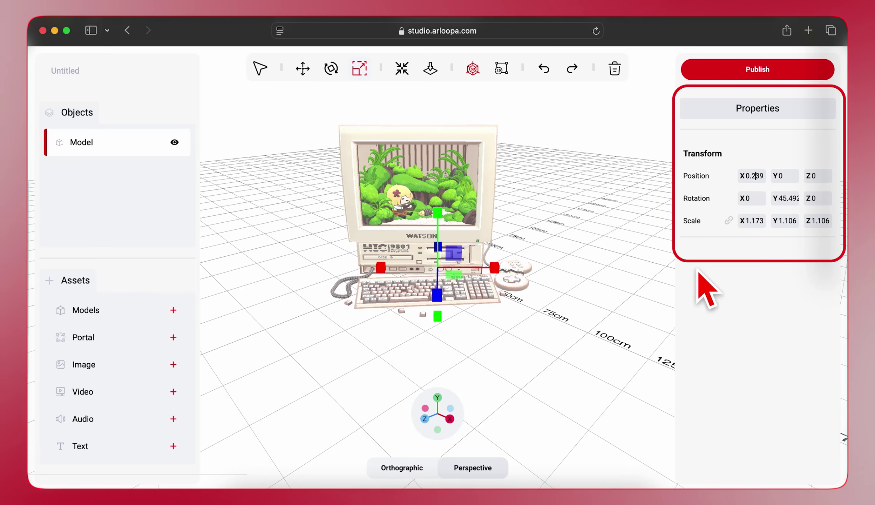
- Set the computer model's X position to 1 and Y rotation to 0, and move it along the X axis to about -4.275
{"action": "type", "text": "1"}
{"action": "key", "text": "Return"}
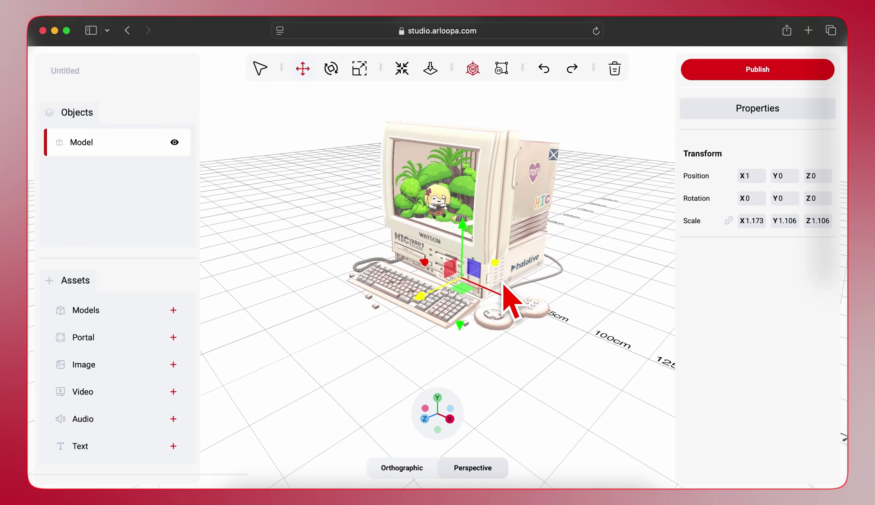
{"action": "left_click_drag", "start_coordinate": [508, 298], "coordinate": [365, 224]}
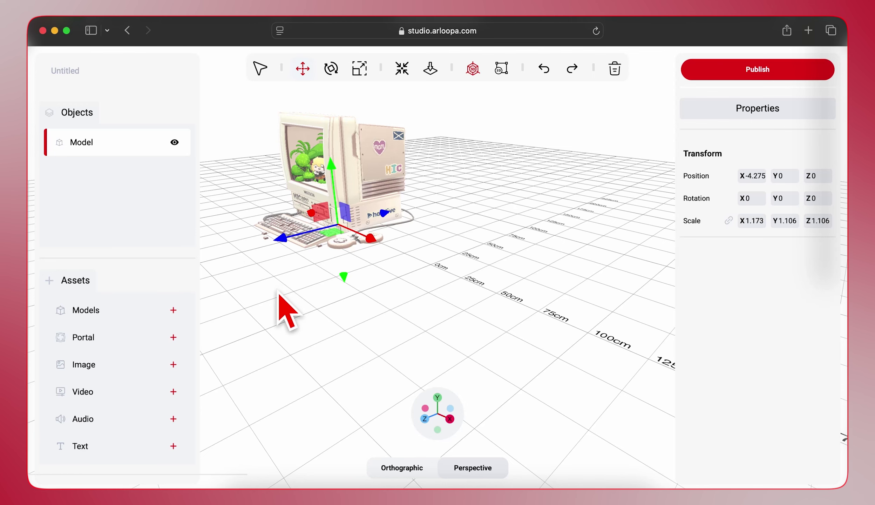
- Add the lake and sun video from the video gallery to the scene and pause its playback
{"action": "left_click", "coordinate": [130, 393]}
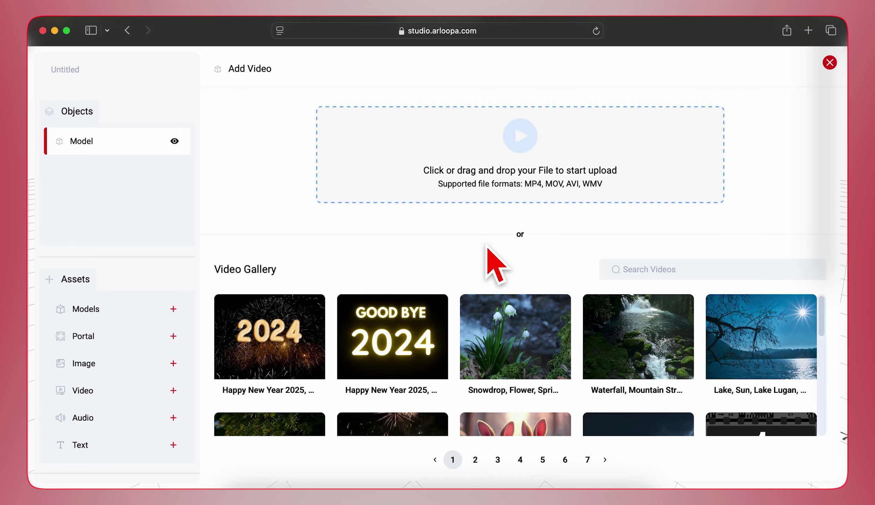
{"action": "left_click", "coordinate": [760, 342]}
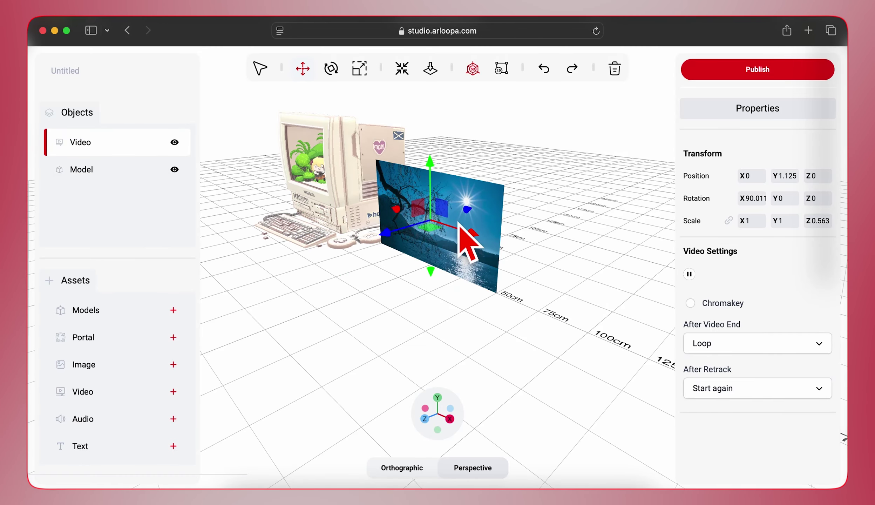
{"action": "left_click", "coordinate": [689, 274]}
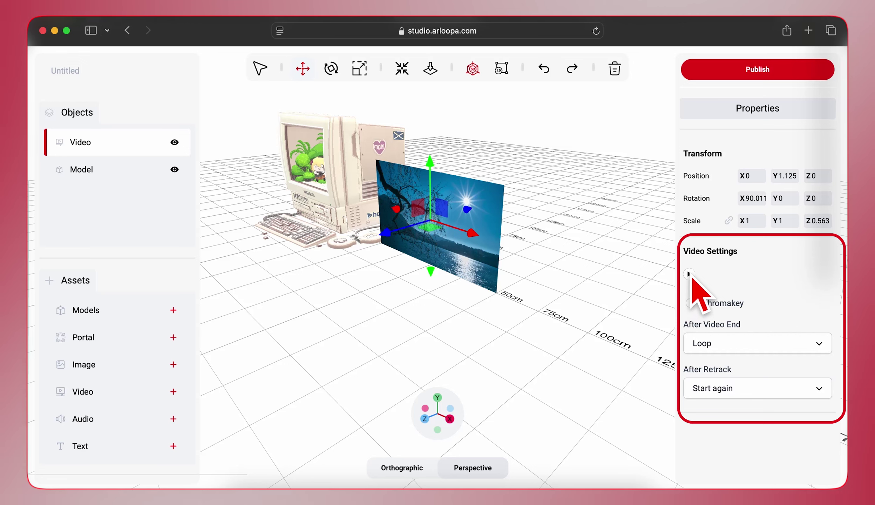
{"action": "left_click", "coordinate": [689, 274]}
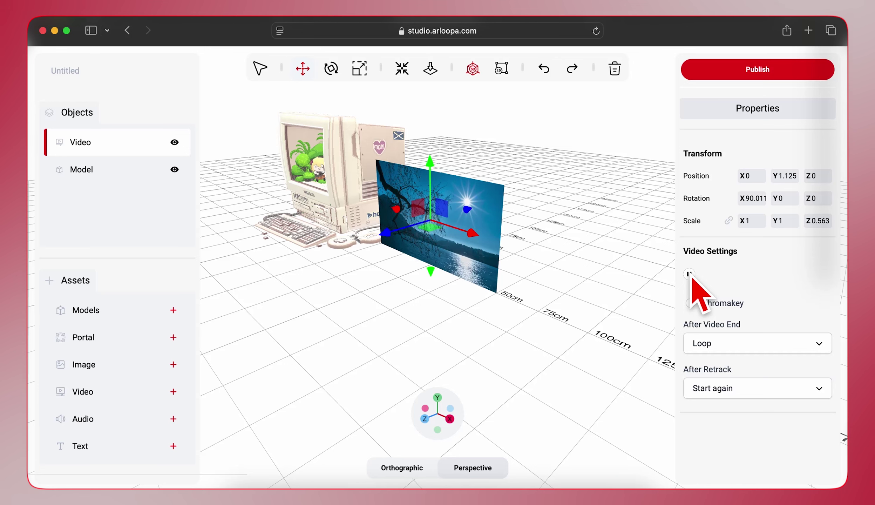
{"action": "left_click", "coordinate": [690, 274]}
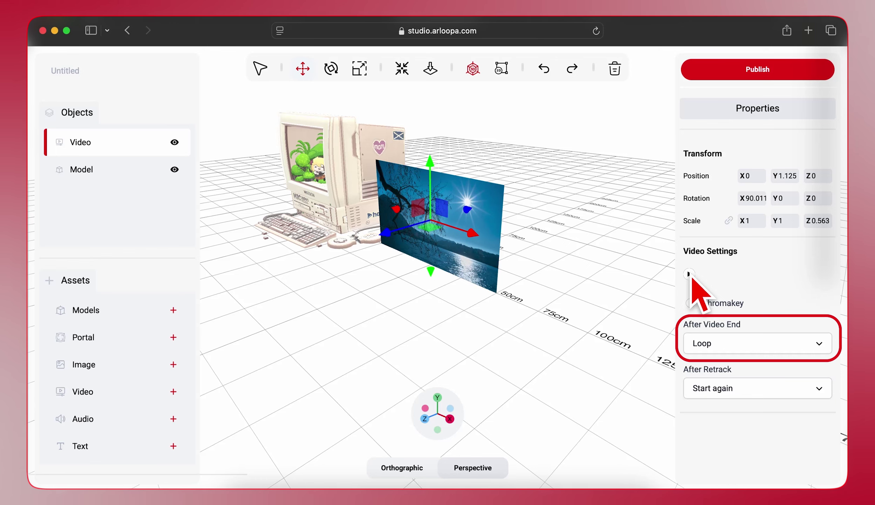
- Review the lake video's After Video End and After Retrack options, and move the video along the Z axis to about -7.029
{"action": "left_click", "coordinate": [726, 344]}
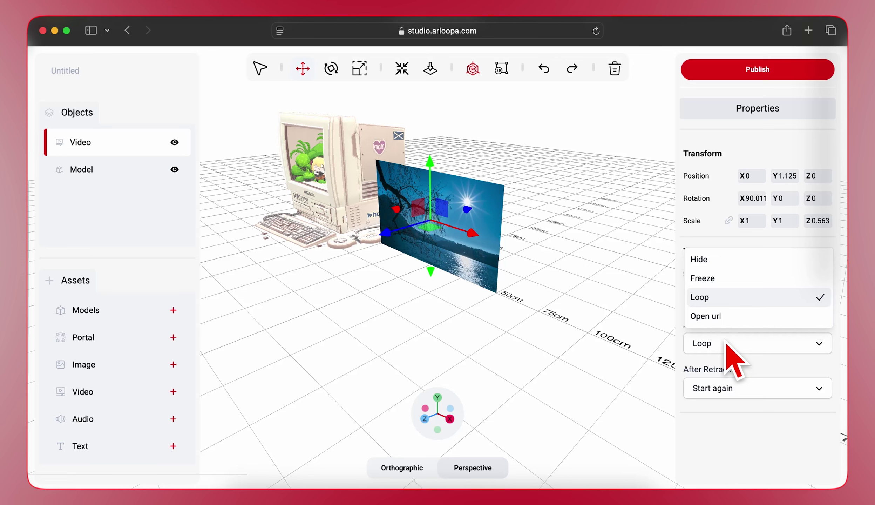
{"action": "left_click", "coordinate": [724, 316]}
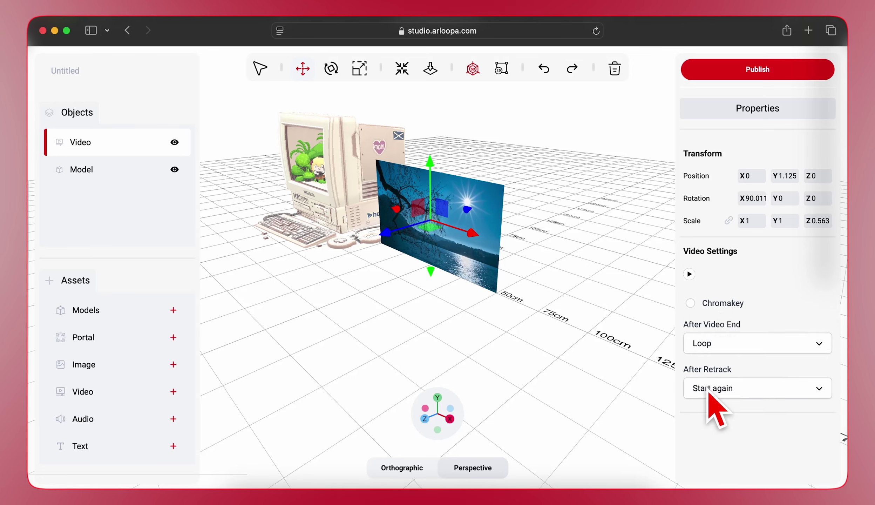
{"action": "left_click", "coordinate": [710, 390]}
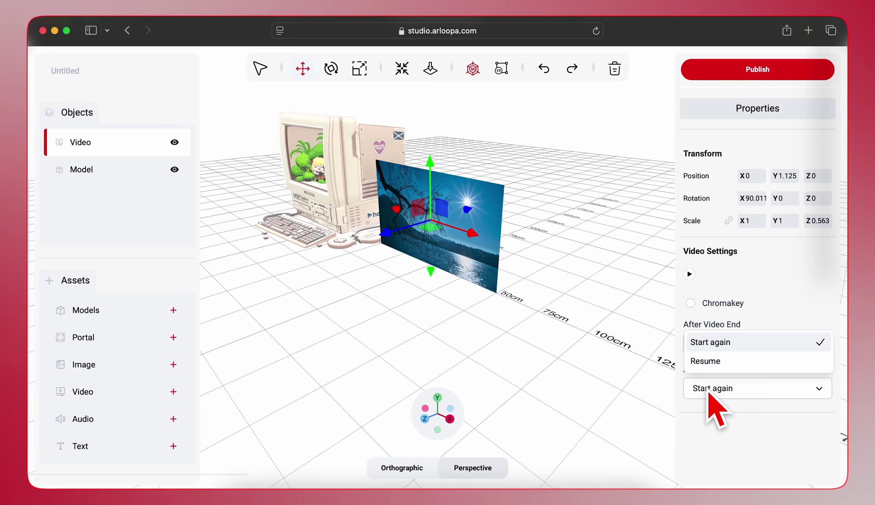
{"action": "left_click", "coordinate": [708, 393]}
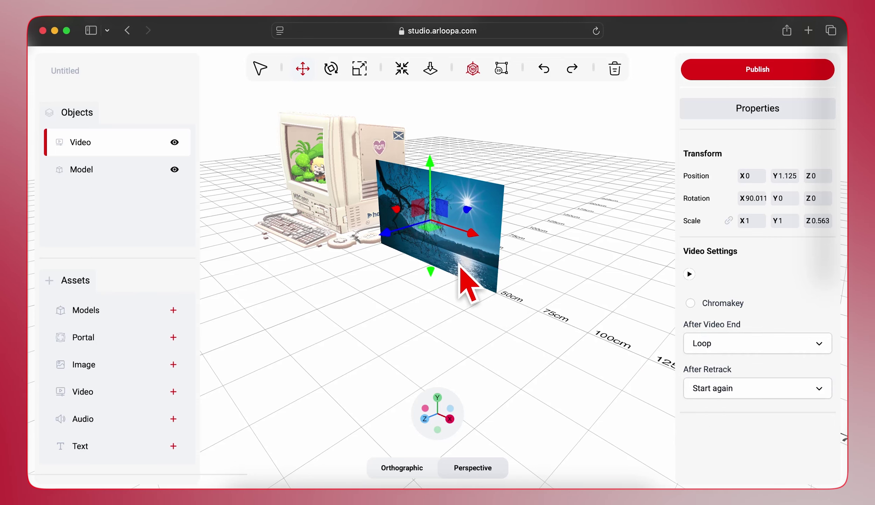
{"action": "left_click_drag", "start_coordinate": [392, 235], "coordinate": [563, 182]}
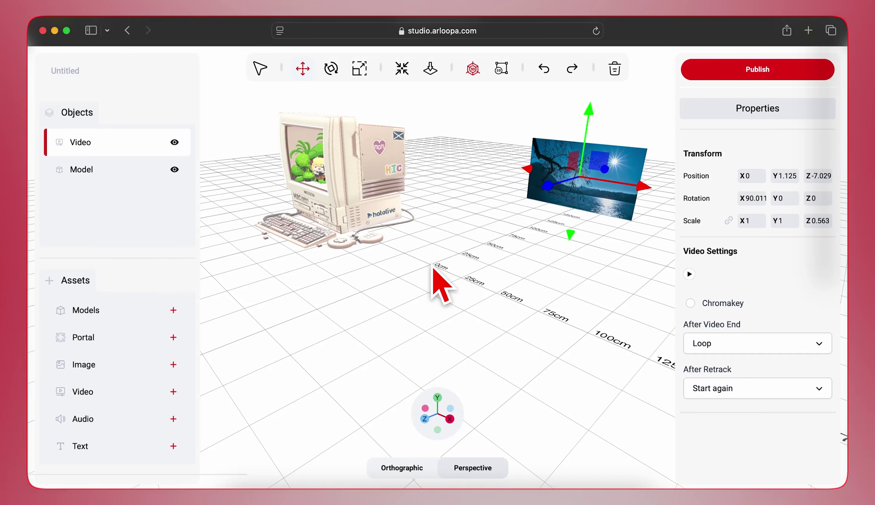
- Search the video gallery for "green screen" and add the red number 2 video to the scene
{"action": "left_click", "coordinate": [118, 392]}
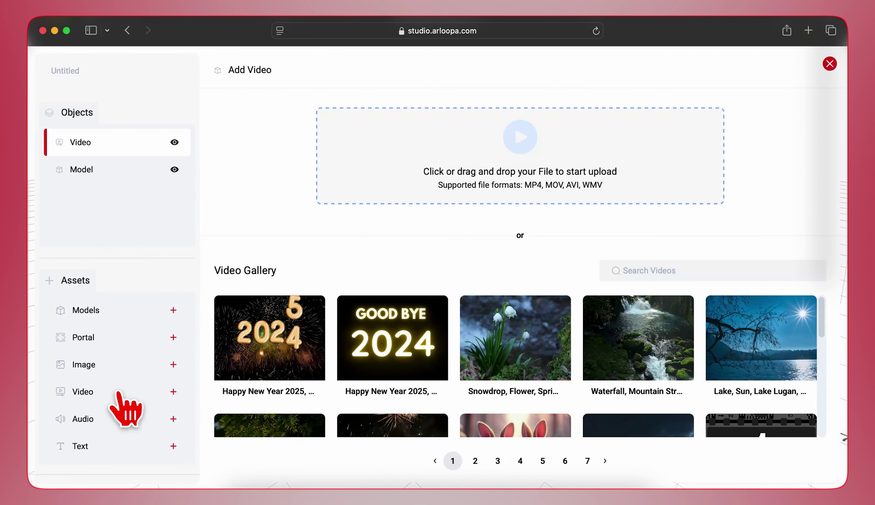
{"action": "left_click", "coordinate": [622, 270]}
{"action": "type", "text": "g"}
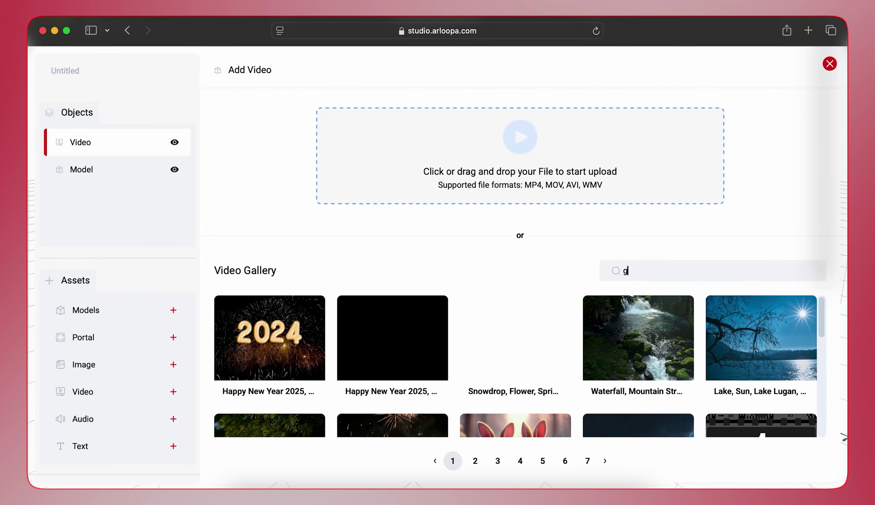
{"action": "type", "text": "reen screenen"}
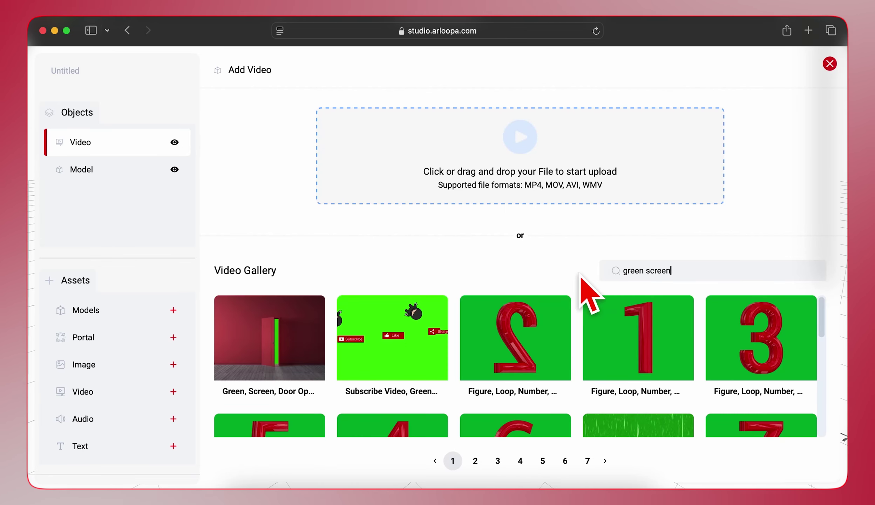
{"action": "left_click", "coordinate": [525, 332]}
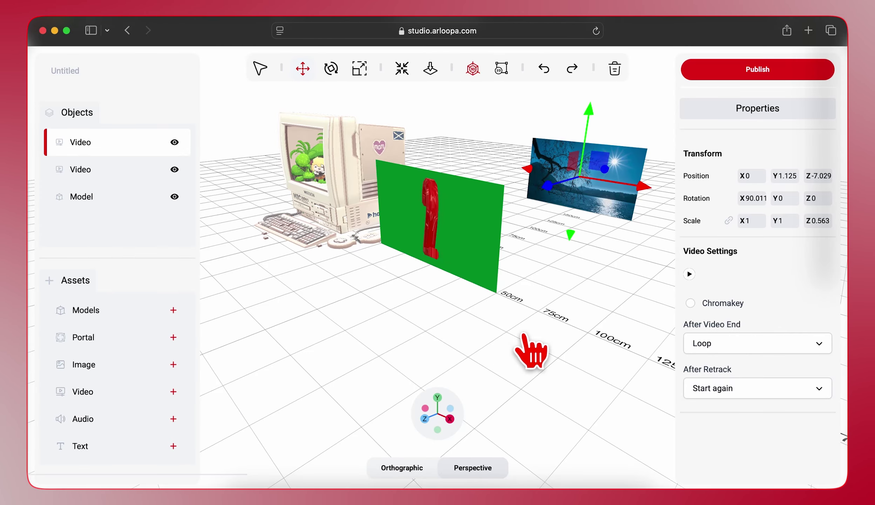
- Enable Chromakey on the number 2 video with Ch D slightly reduced, and move the video along the X axis to about 4.398
{"action": "left_click", "coordinate": [462, 253]}
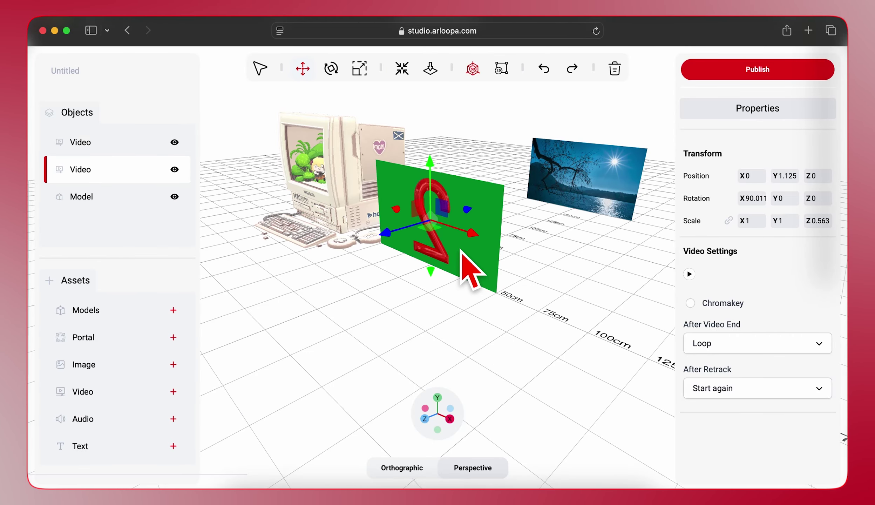
{"action": "left_click_drag", "start_coordinate": [434, 295], "coordinate": [486, 297]}
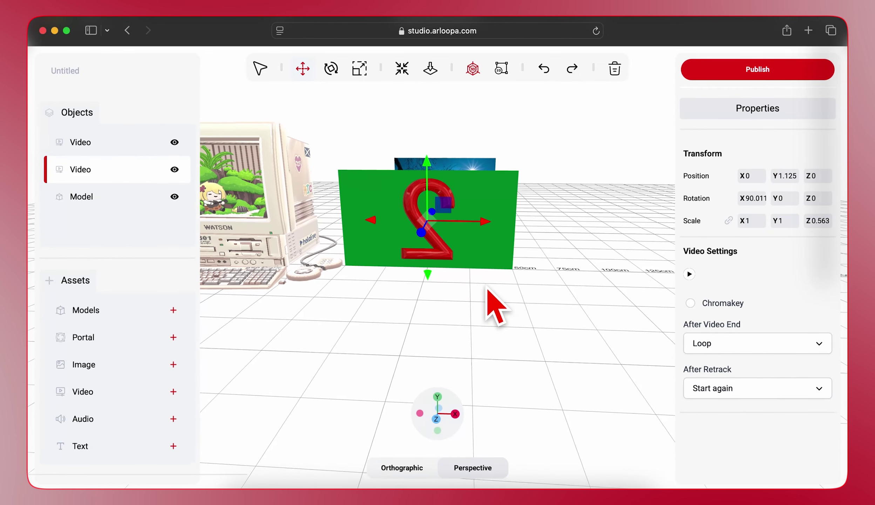
{"action": "left_click", "coordinate": [690, 303]}
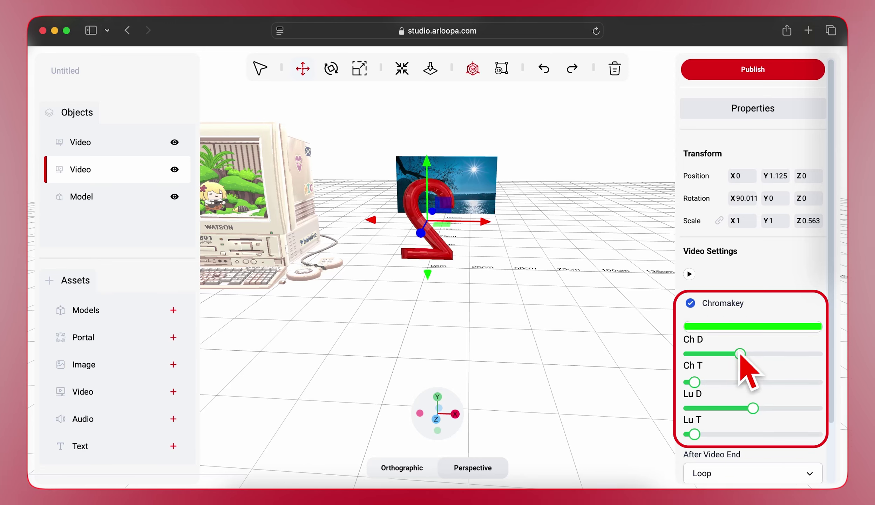
{"action": "left_click", "coordinate": [736, 327]}
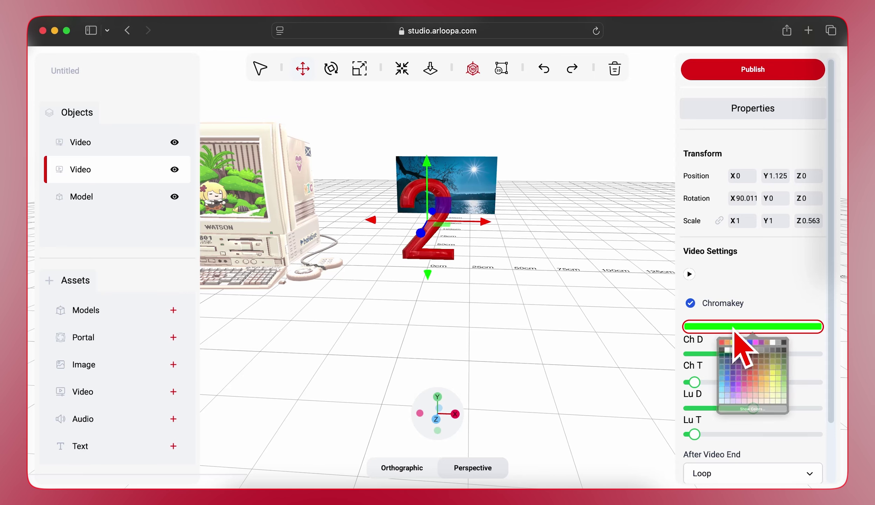
{"action": "left_click", "coordinate": [763, 325]}
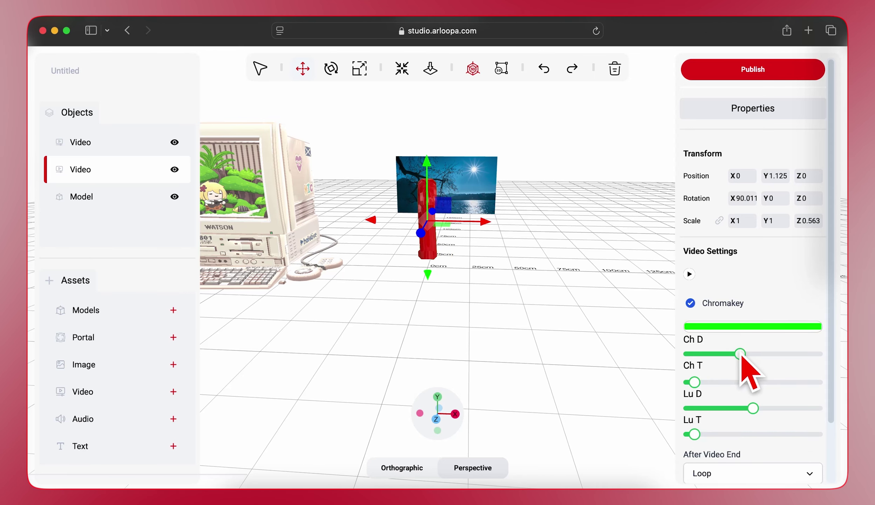
{"action": "mouse_move", "coordinate": [740, 354]}
{"action": "left_mouse_down"}
{"action": "mouse_move", "coordinate": [698, 353]}
{"action": "mouse_move", "coordinate": [733, 353]}
{"action": "left_mouse_up"}
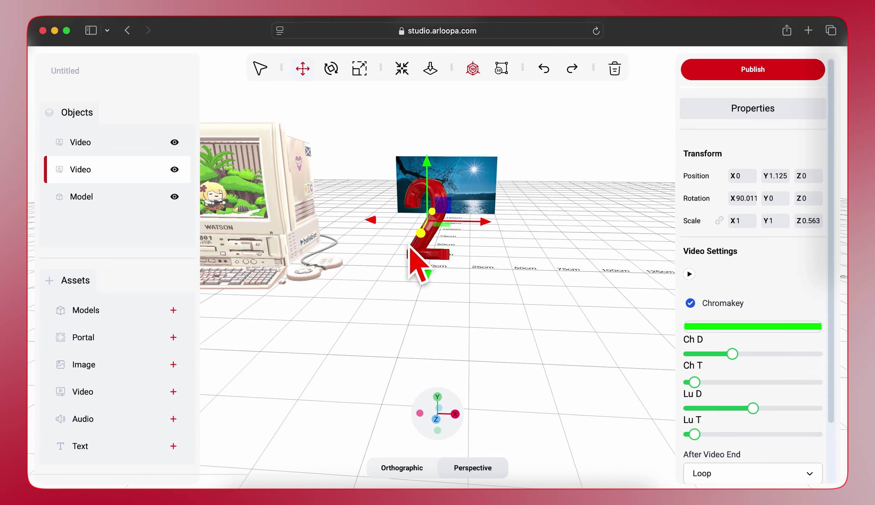
{"action": "left_click_drag", "start_coordinate": [374, 220], "coordinate": [564, 225]}
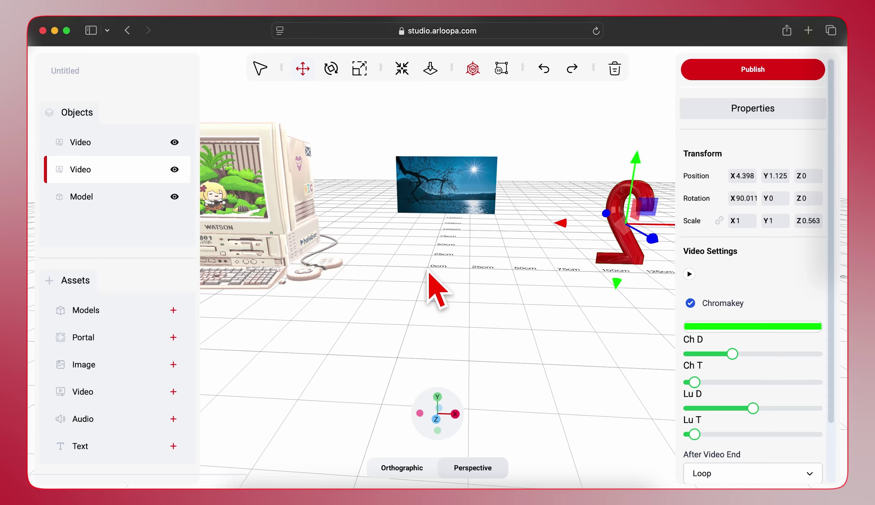
- Add a red "Hello World" text in Arial AMU to the scene and move it along the X axis to about 0.456
{"action": "left_click", "coordinate": [173, 447]}
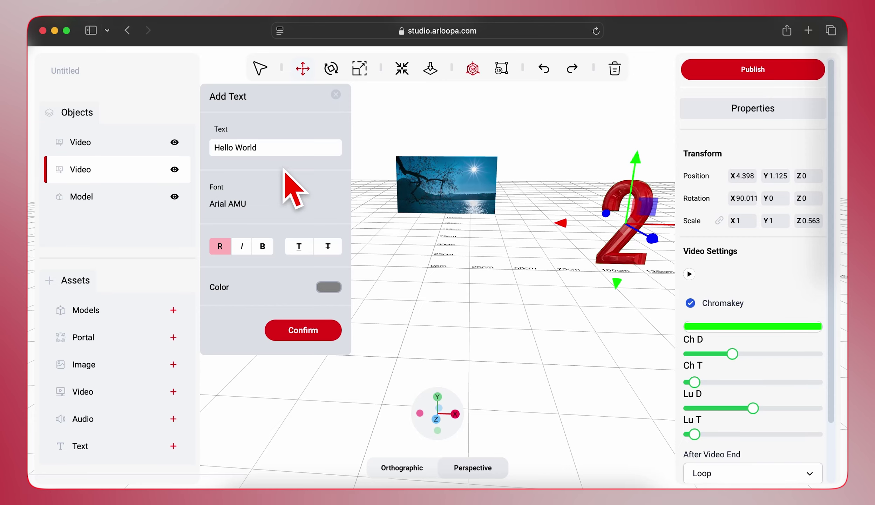
{"action": "left_click", "coordinate": [330, 289]}
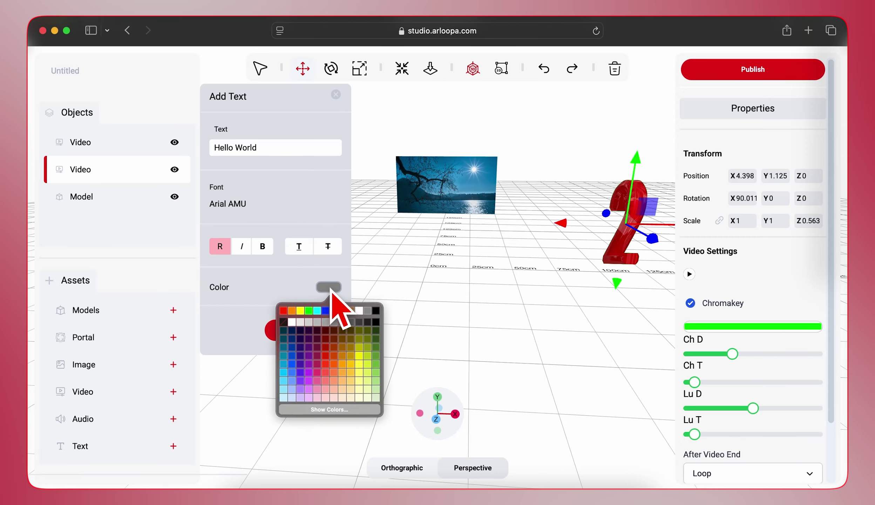
{"action": "left_click", "coordinate": [284, 312]}
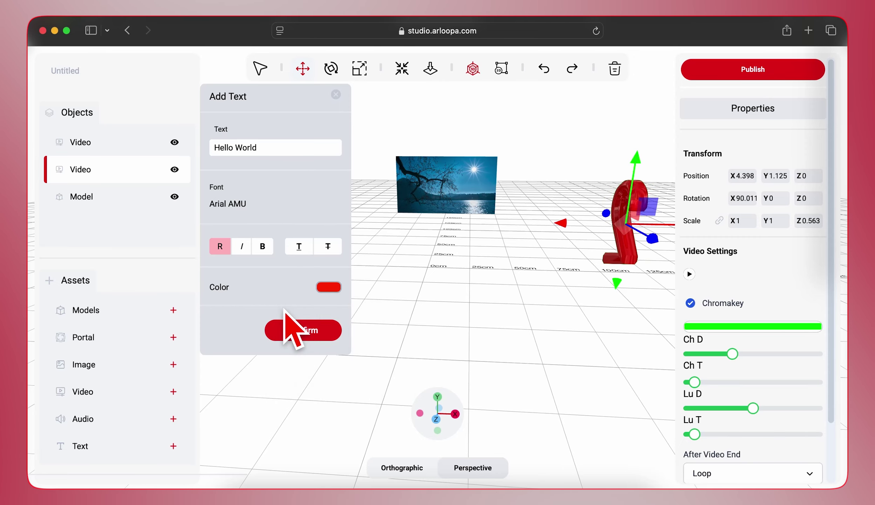
{"action": "left_click", "coordinate": [309, 332]}
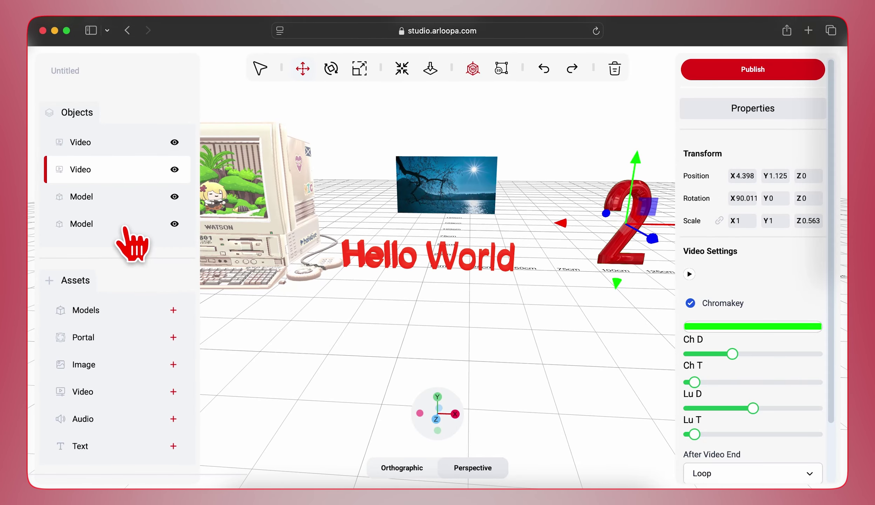
{"action": "left_click", "coordinate": [156, 228]}
{"action": "left_click_drag", "start_coordinate": [484, 269], "coordinate": [505, 271]}
{"action": "mouse_move", "coordinate": [515, 302]}
{"action": "left_mouse_down"}
{"action": "mouse_move", "coordinate": [441, 315]}
{"action": "mouse_move", "coordinate": [502, 301]}
{"action": "left_mouse_up"}
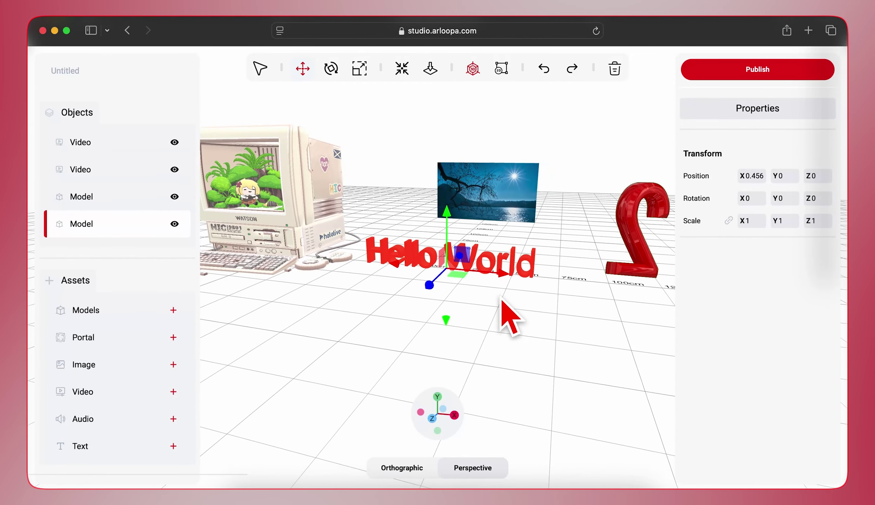
- Toggle the visibility of the lake video, the number 2 video and the computer model off and back on
{"action": "left_click", "coordinate": [179, 149]}
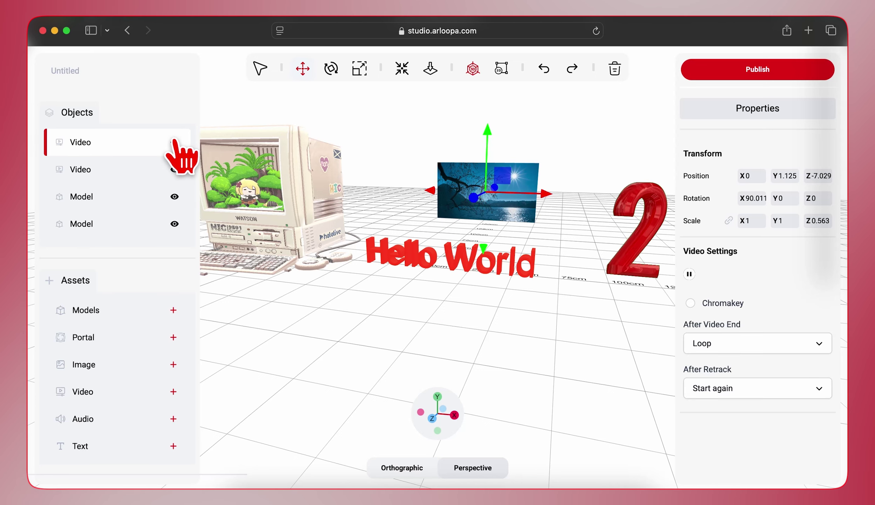
{"action": "left_click", "coordinate": [174, 142]}
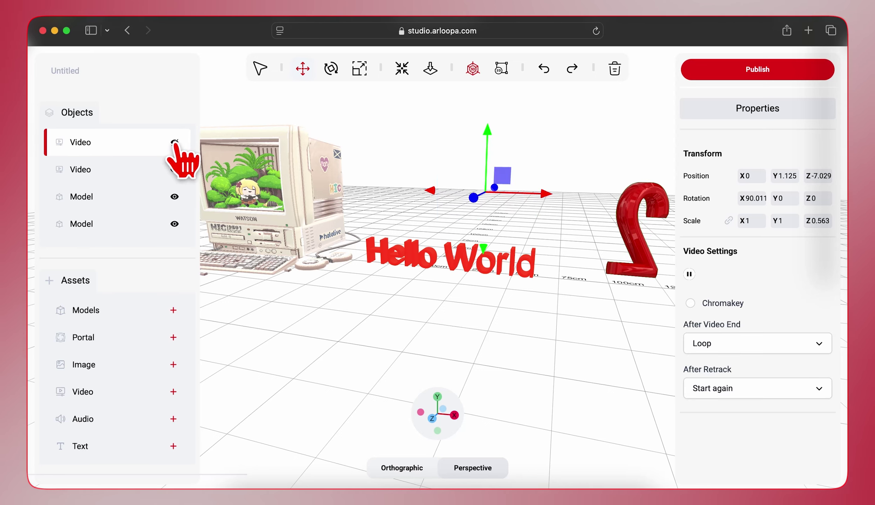
{"action": "left_click", "coordinate": [177, 172]}
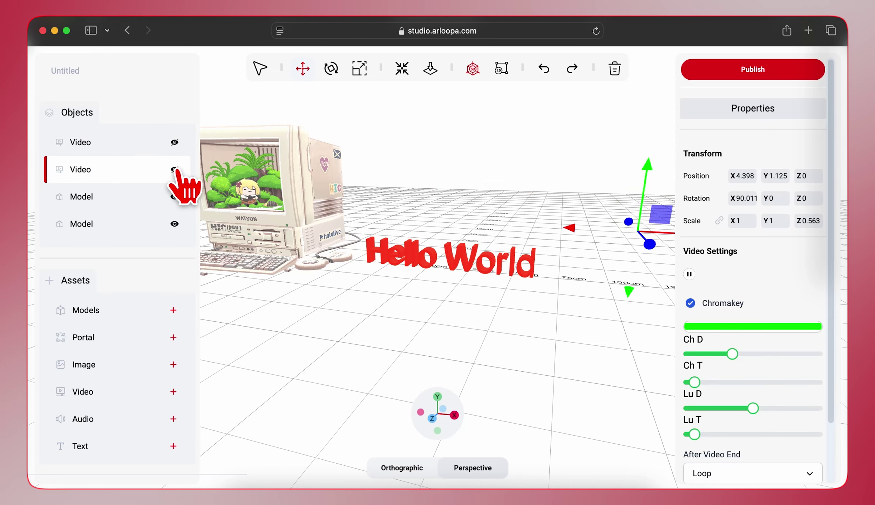
{"action": "left_click", "coordinate": [174, 197]}
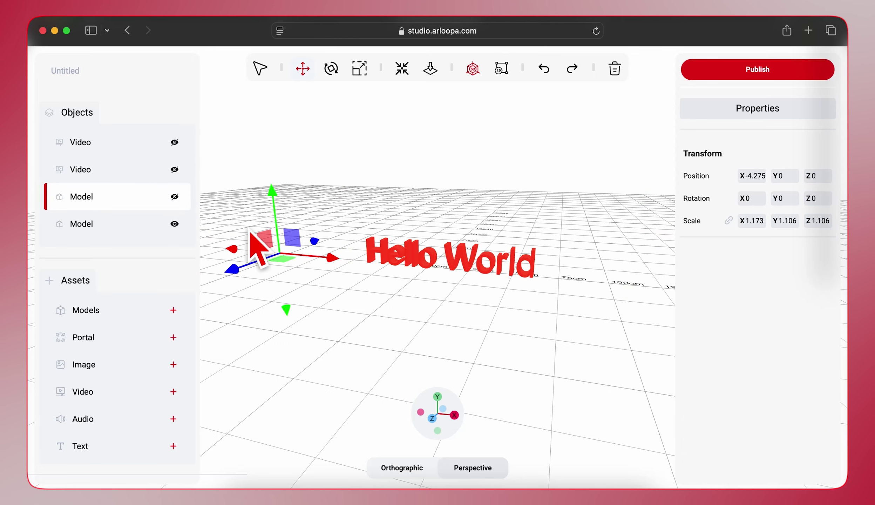
{"action": "left_click", "coordinate": [174, 196]}
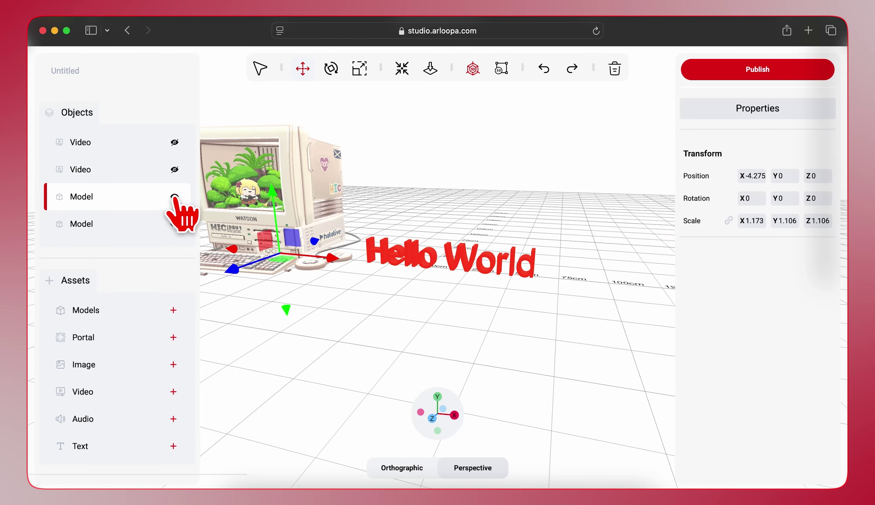
{"action": "left_click", "coordinate": [175, 169]}
{"action": "left_click", "coordinate": [174, 143]}
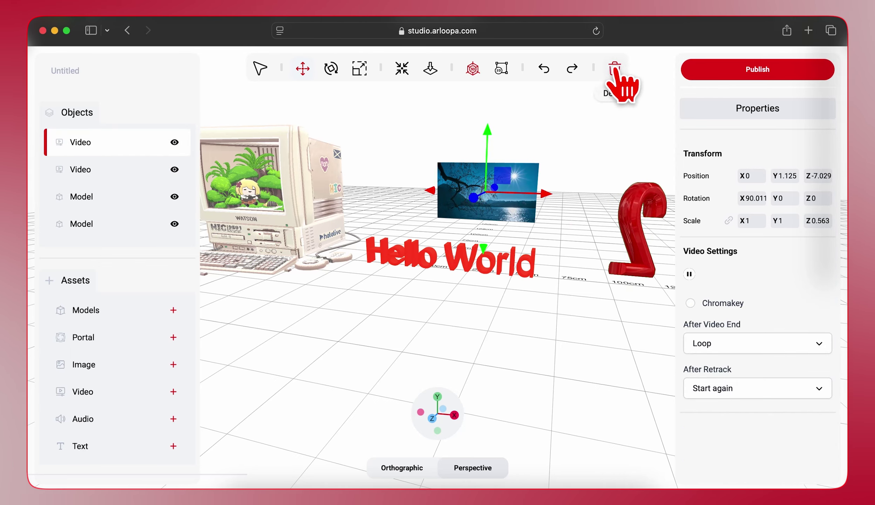
- Delete the lake video, the number 2 video and the Hello World text, keeping only the computer model
{"action": "left_click", "coordinate": [625, 61]}
{"action": "left_click", "coordinate": [140, 144]}
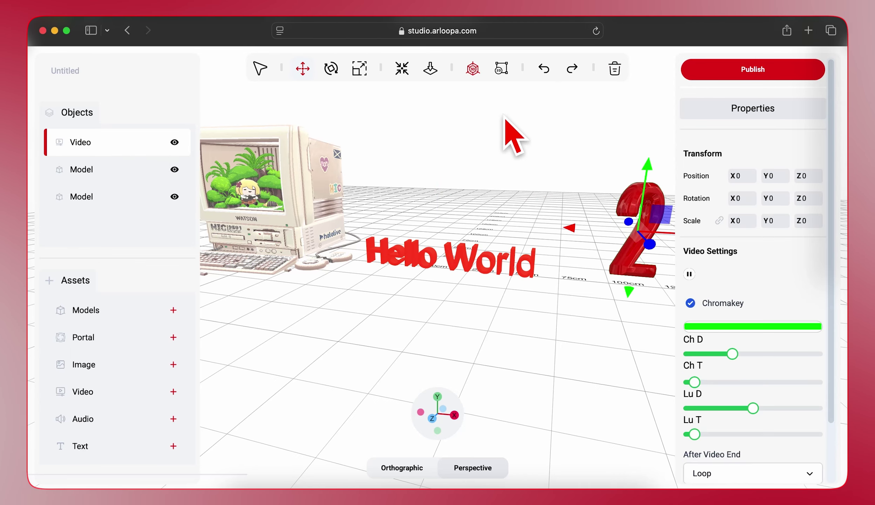
{"action": "left_click", "coordinate": [614, 69]}
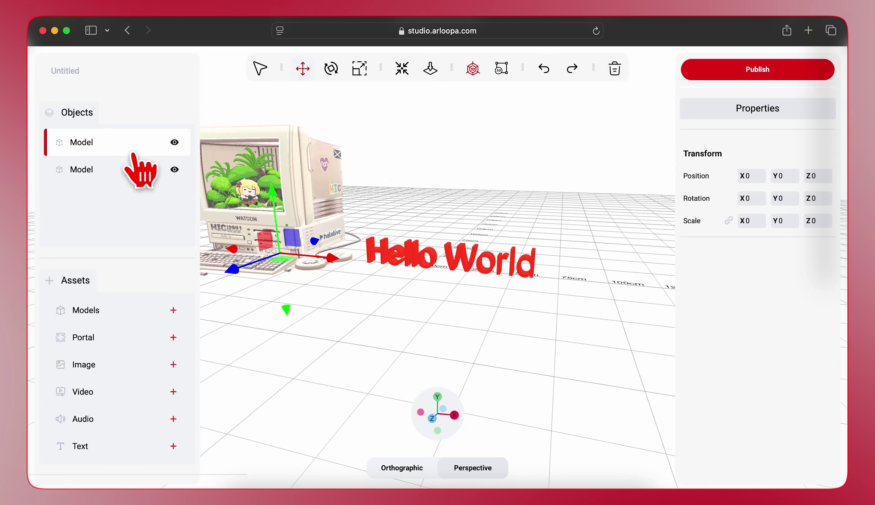
{"action": "left_click", "coordinate": [111, 169]}
{"action": "left_click", "coordinate": [615, 69]}
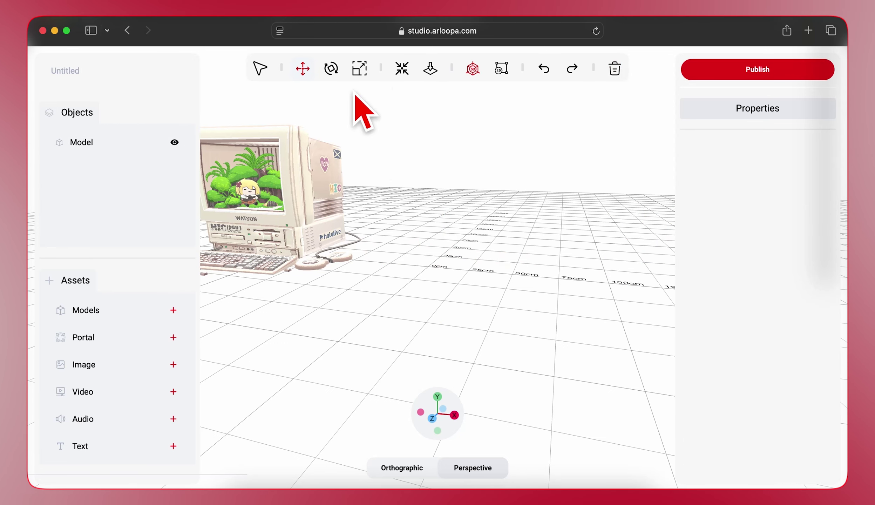
- Move the computer model along the X axis to about 0.8 and start publishing the scene
{"action": "left_click", "coordinate": [106, 144]}
{"action": "left_click_drag", "start_coordinate": [328, 254], "coordinate": [528, 297]}
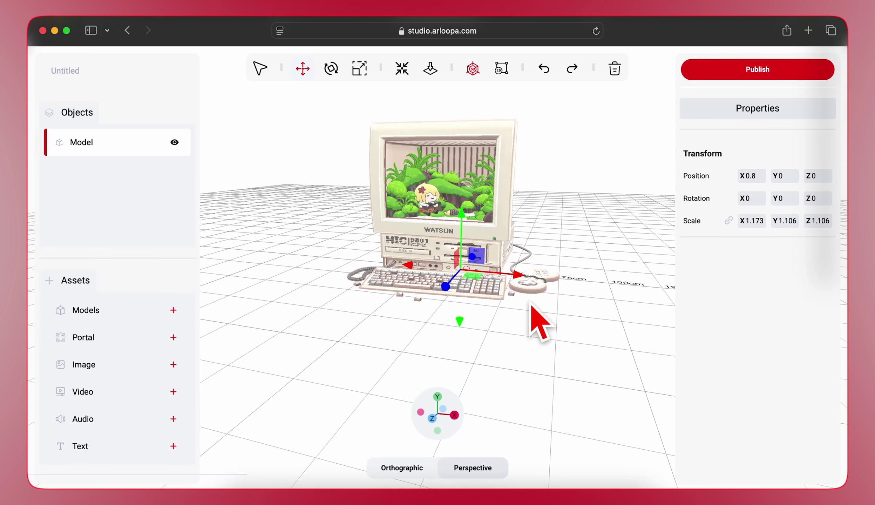
{"action": "left_click", "coordinate": [738, 74]}
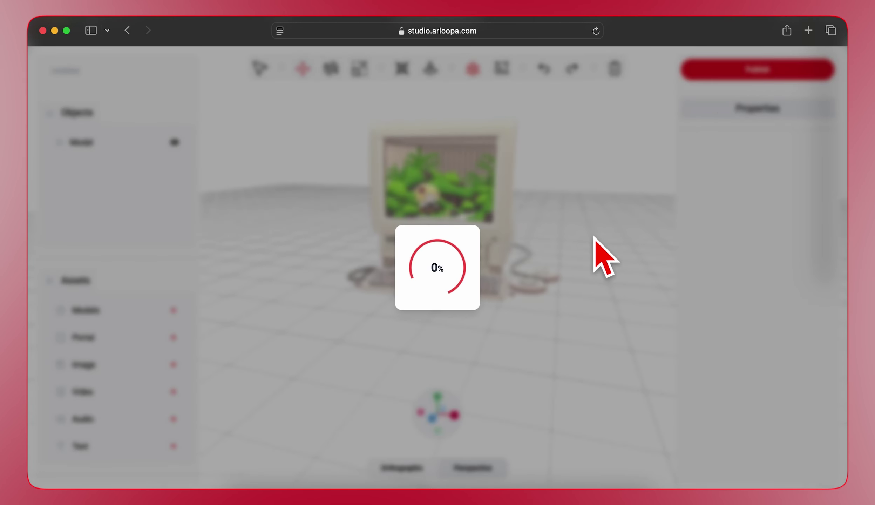